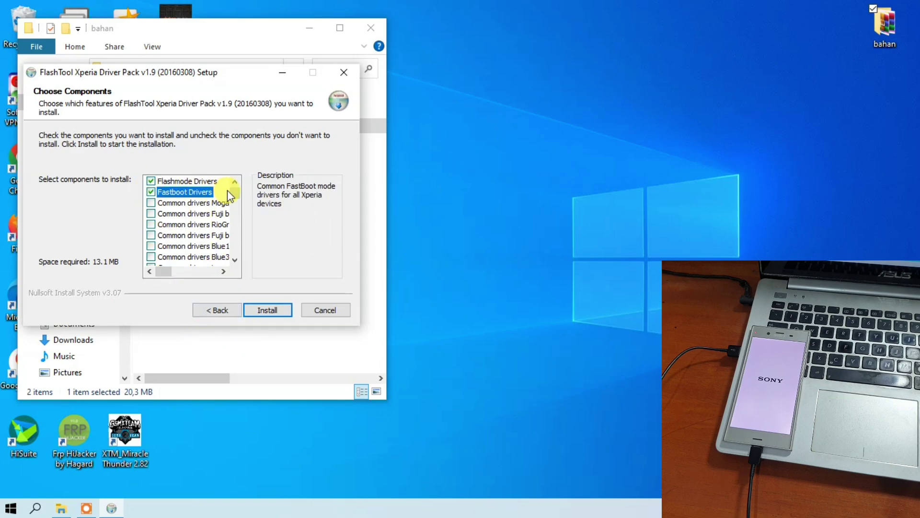
# Choose the Flashmode Drivers and Fastboot Drivers components and start installing the FlashTool Xperia Driver Pack.
pyautogui.scroll(-5, 211, 215)
pyautogui.scroll(2, 211, 215)
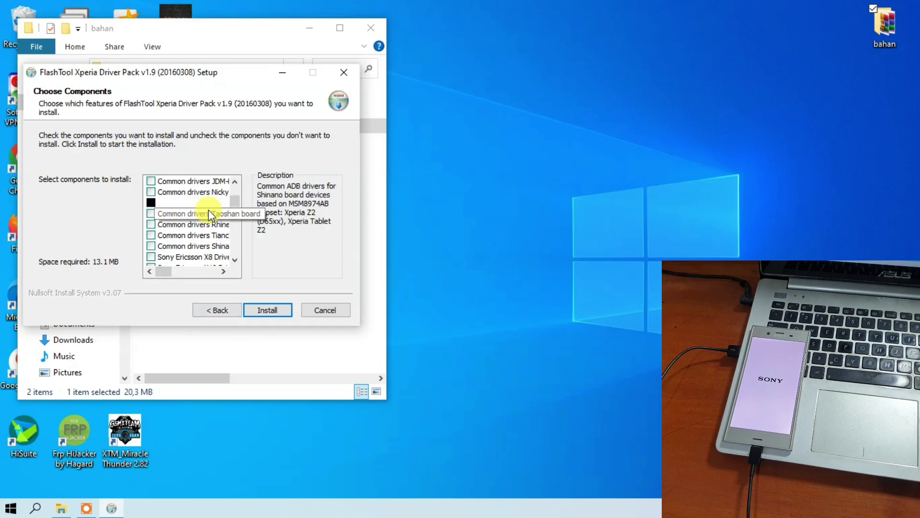
pyautogui.scroll(3, 211, 214)
pyautogui.click(163, 181)
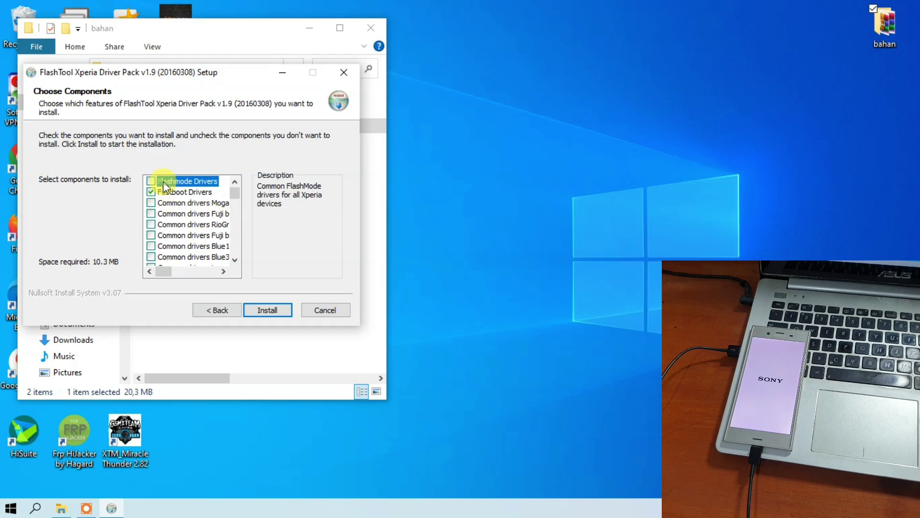
pyautogui.click(151, 181)
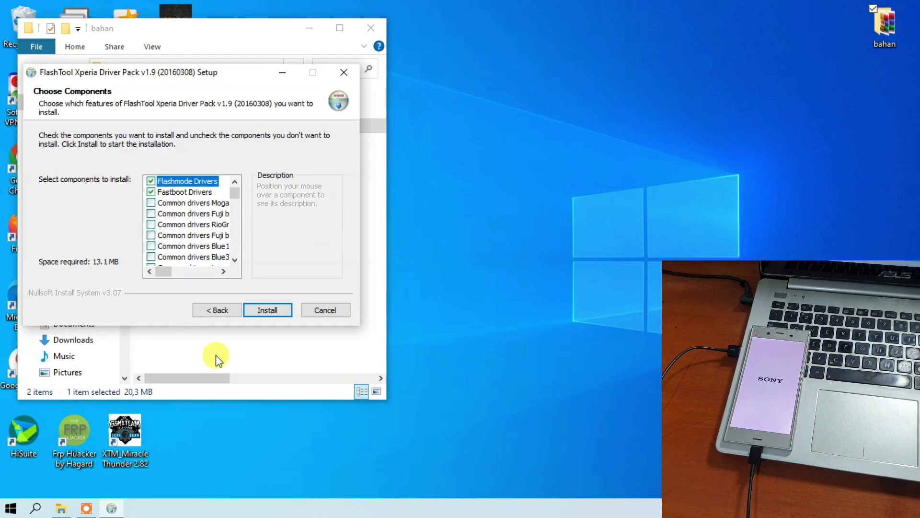
pyautogui.click(269, 310)
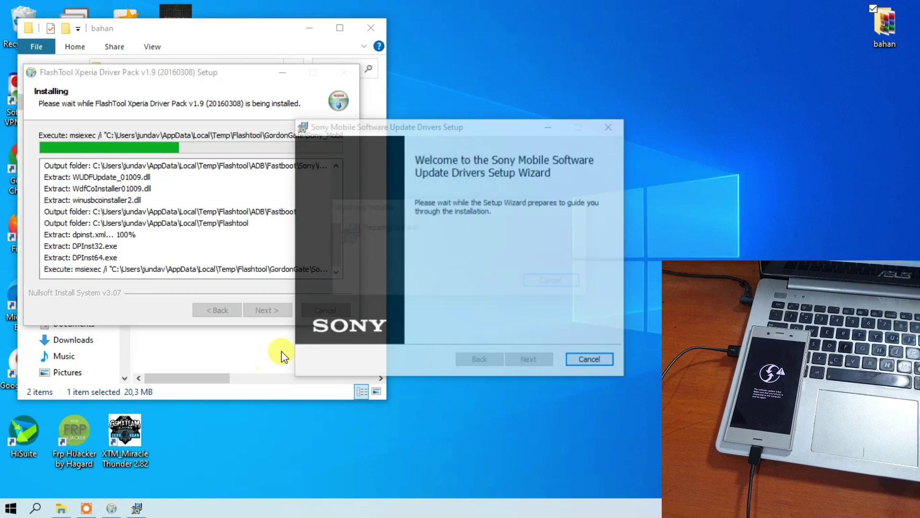
# Remove the existing Sony Mobile Software Update Drivers installation through its setup wizard and finish the wizard.
pyautogui.moveTo(446, 130); pyautogui.dragTo(234, 105)
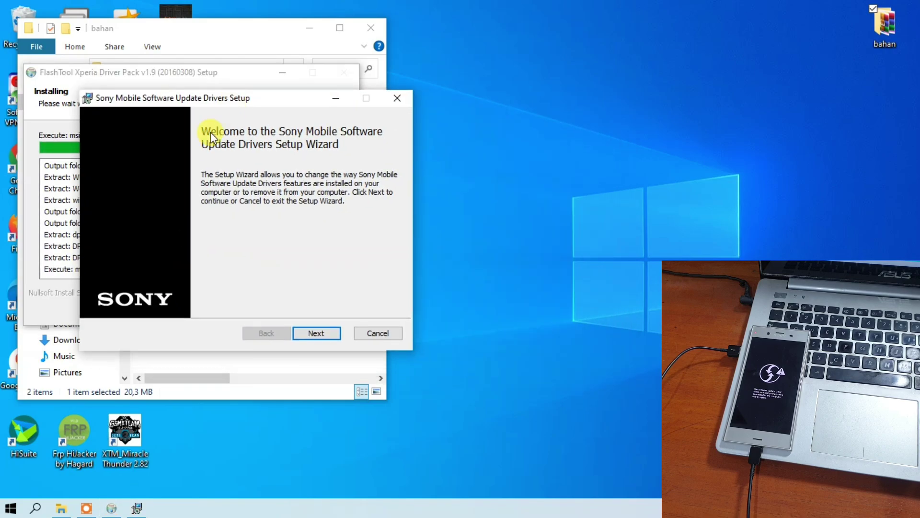
pyautogui.click(318, 333)
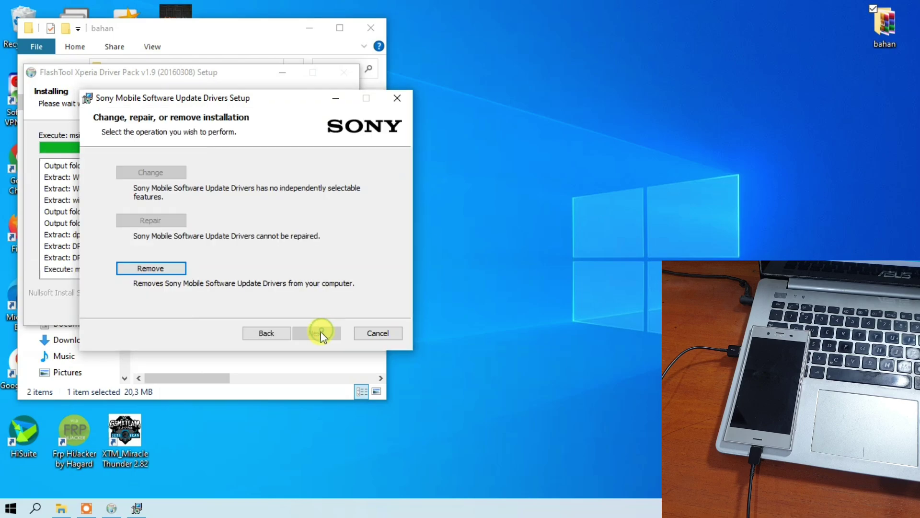
pyautogui.click(152, 269)
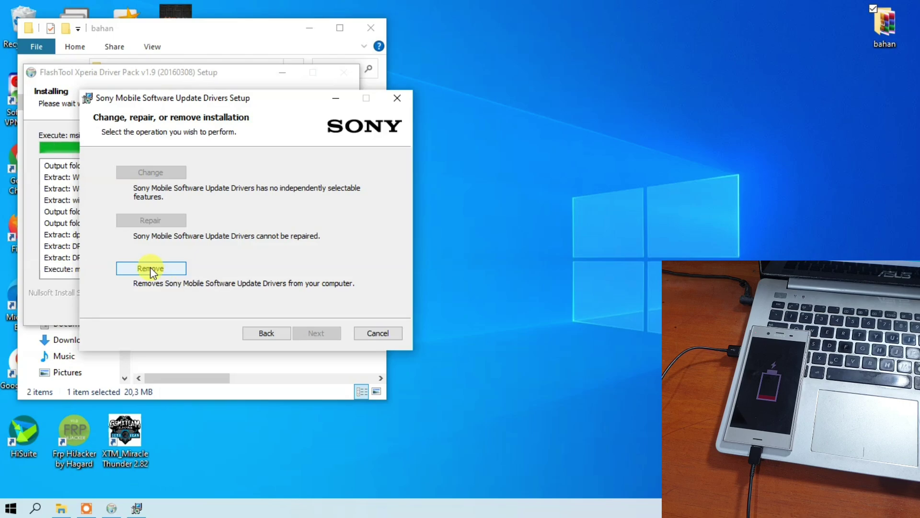
pyautogui.click(307, 333)
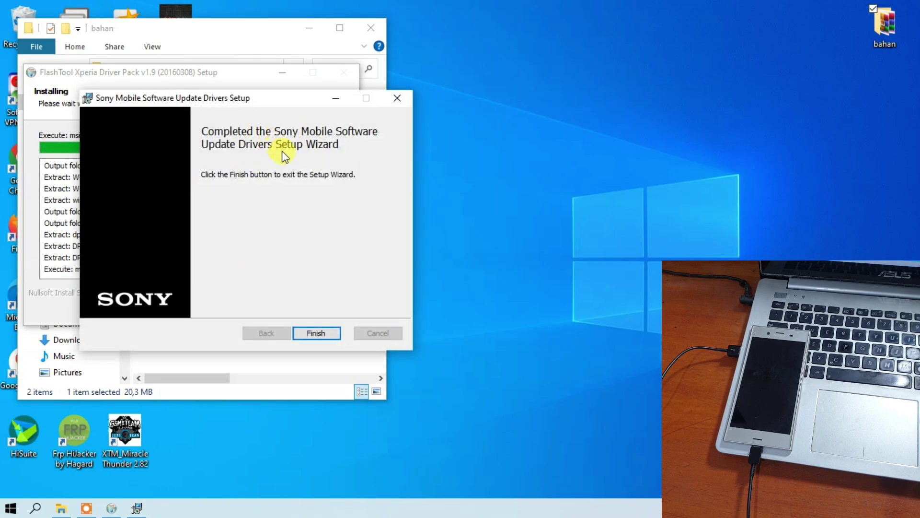
pyautogui.click(317, 334)
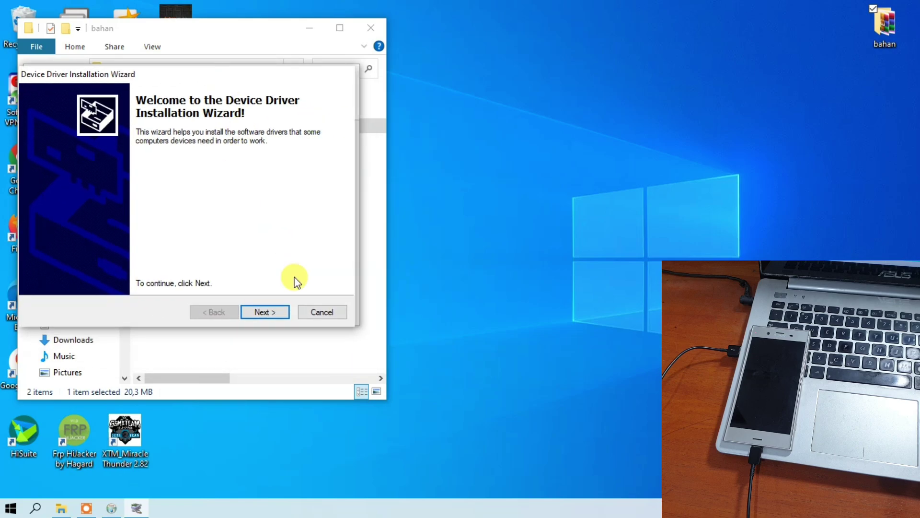
# Complete the Device Driver Installation Wizard for the Google WinUSB driver and close the driver pack setup.
pyautogui.click(278, 311)
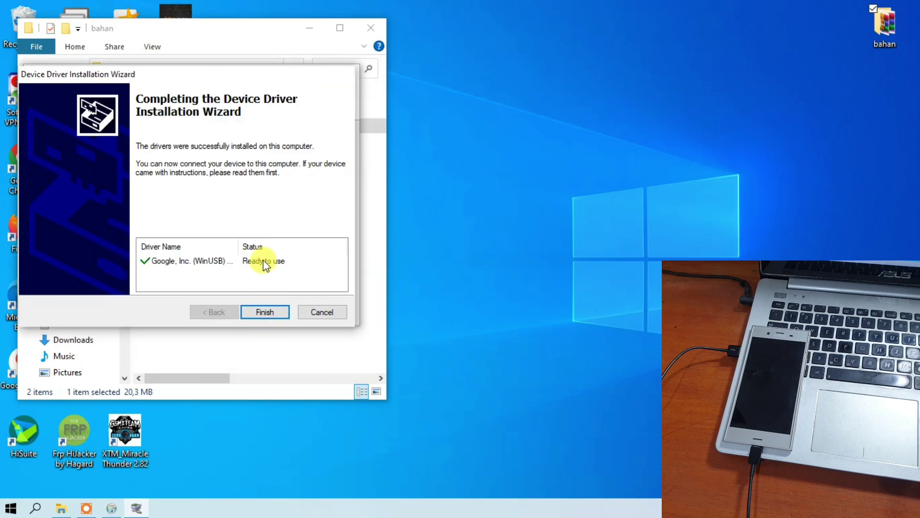
pyautogui.click(266, 312)
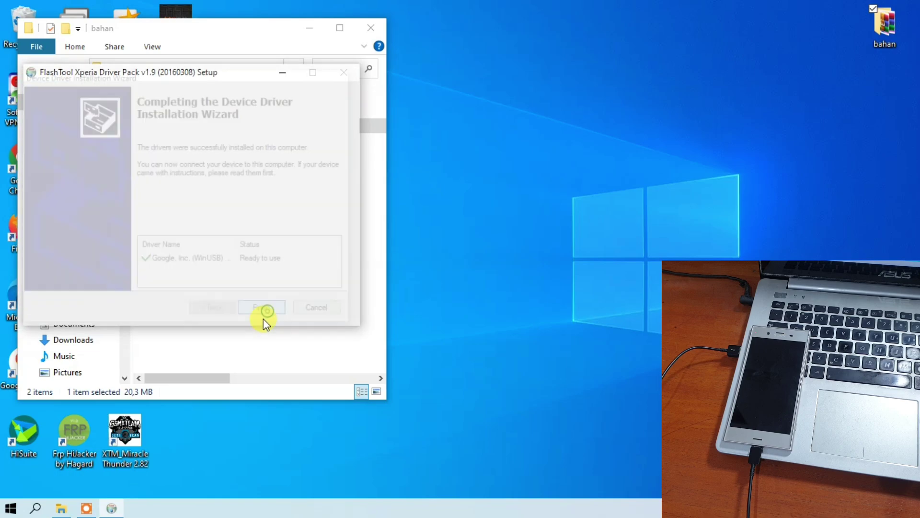
pyautogui.click(266, 310)
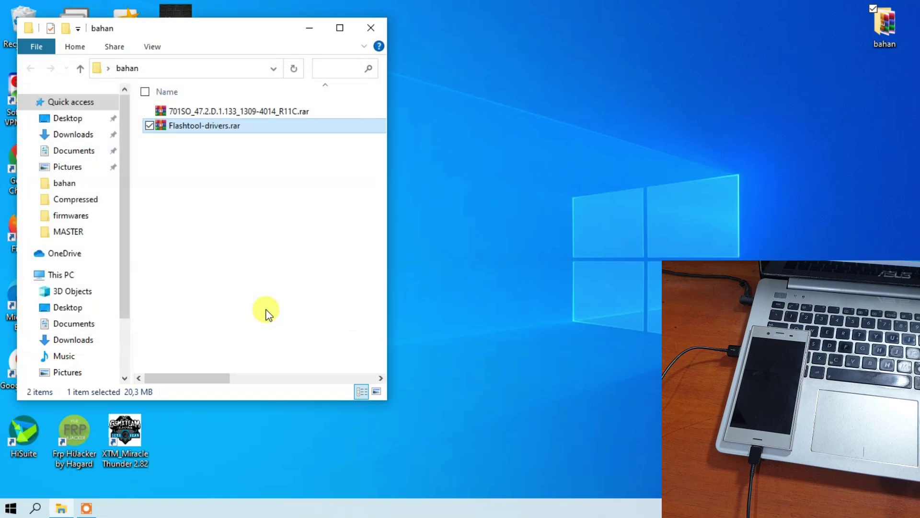
# Extract the firmware archive 701SO_47.2.D.1.133_1309-4014_R11C.rar within the bahan folder.
pyautogui.click(257, 293)
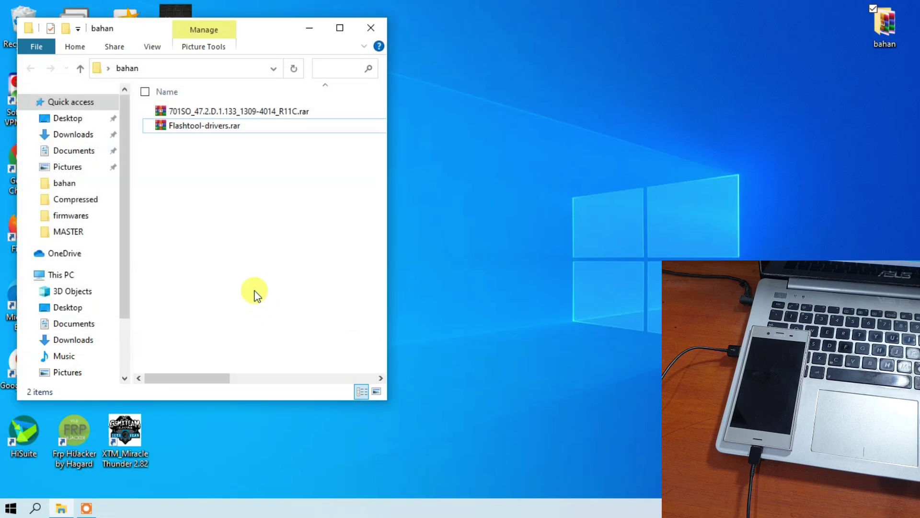
pyautogui.click(208, 111)
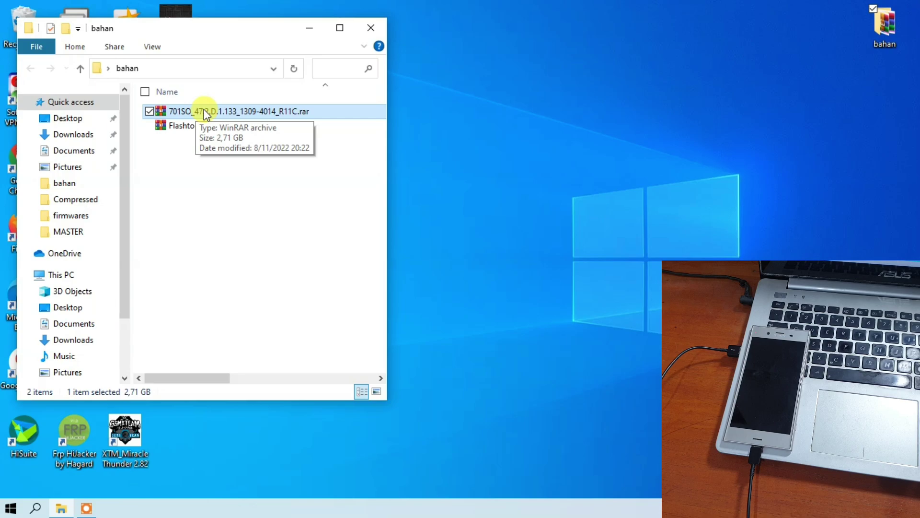
pyautogui.rightClick(191, 111)
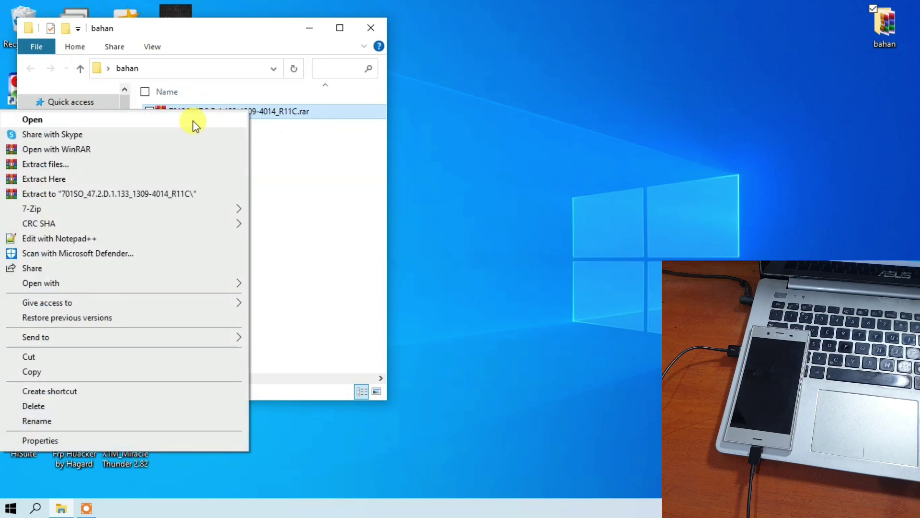
pyautogui.click(175, 182)
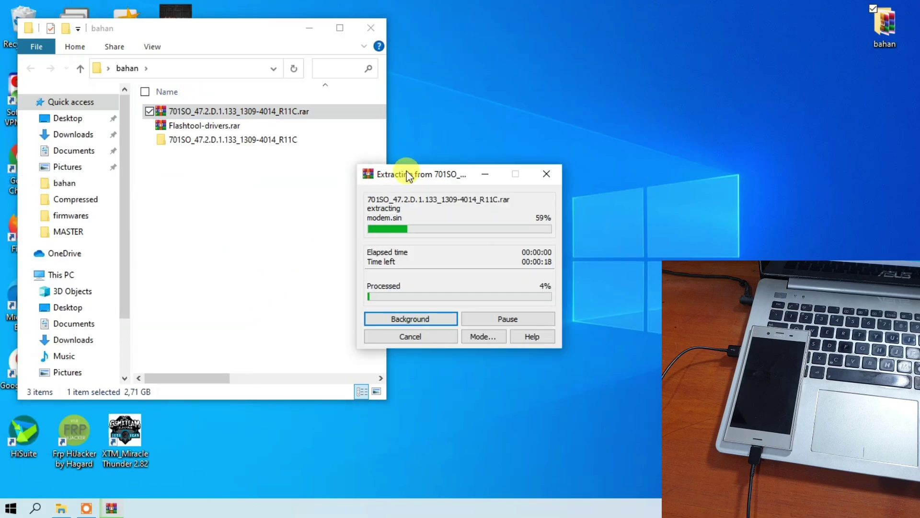
pyautogui.moveTo(407, 175); pyautogui.dragTo(194, 197)
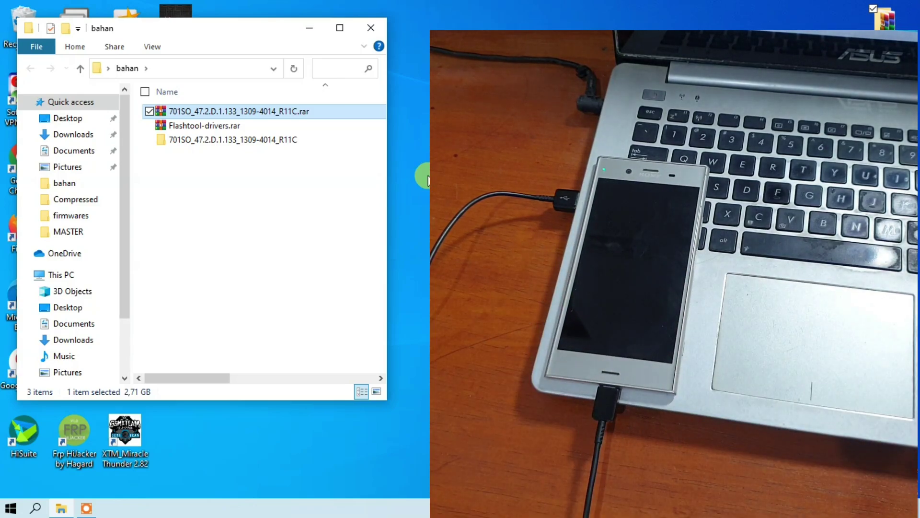
# Open the extracted 701SO_47.2.D.1.133_1309-4014_R11C folder and run newflasher.exe.
pyautogui.click(222, 212)
pyautogui.click(206, 141)
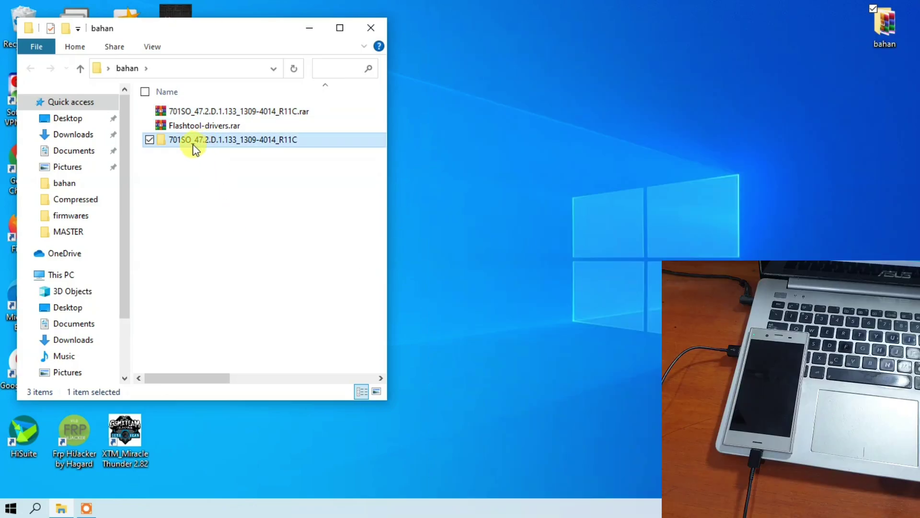
pyautogui.doubleClick(195, 142)
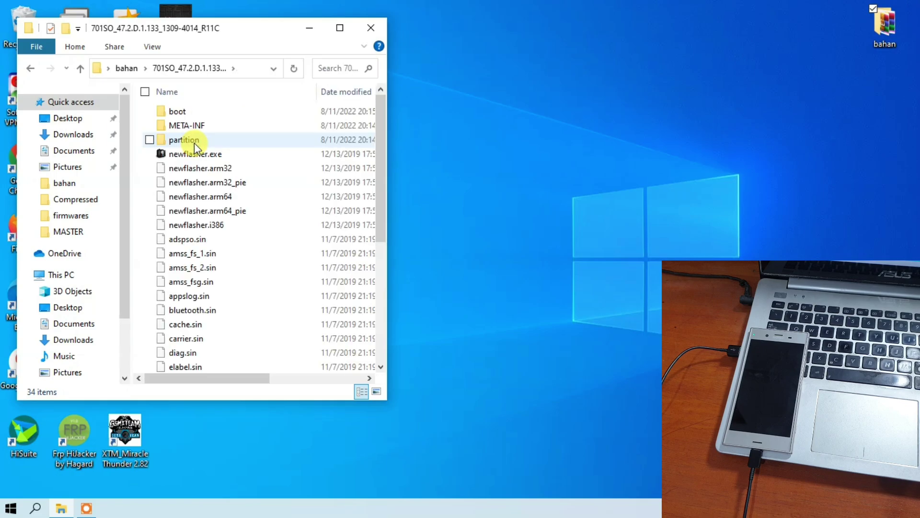
pyautogui.click(198, 157)
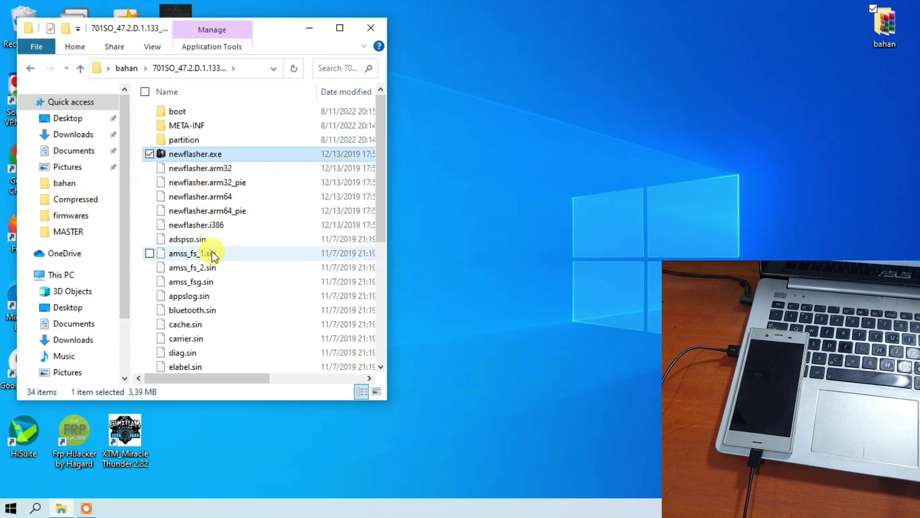
pyautogui.moveTo(195, 157)
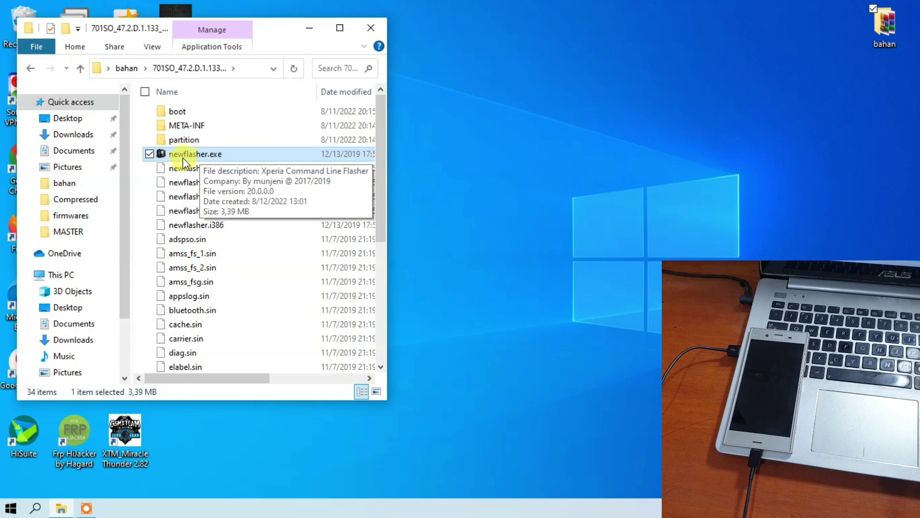
pyautogui.doubleClick(199, 157)
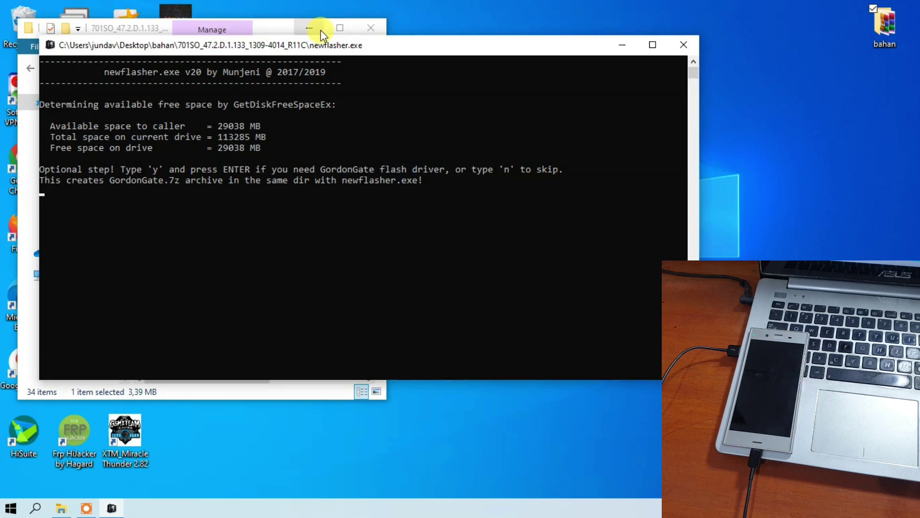
# Minimize the folder window, answer n in newflasher to skip the GordonGate driver, and dismiss the console.
pyautogui.click(311, 27)
pyautogui.moveTo(286, 49); pyautogui.dragTo(250, 16)
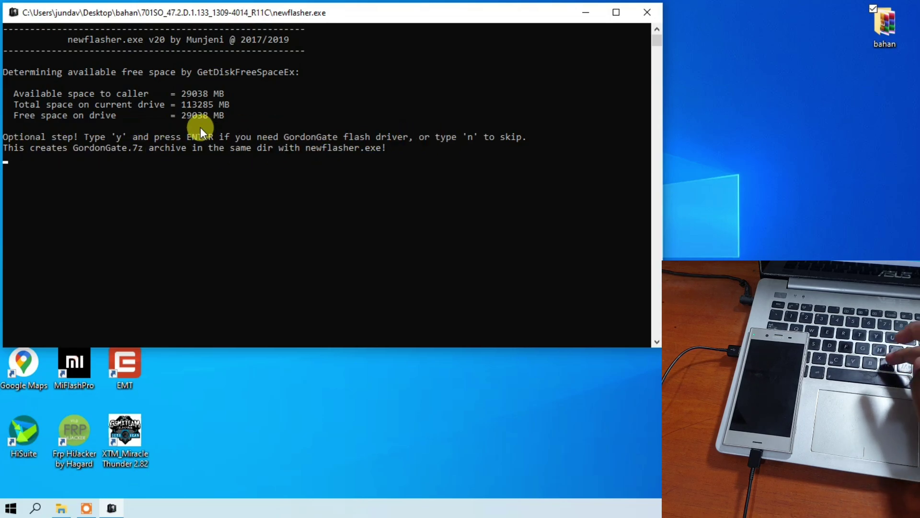
pyautogui.write('n')
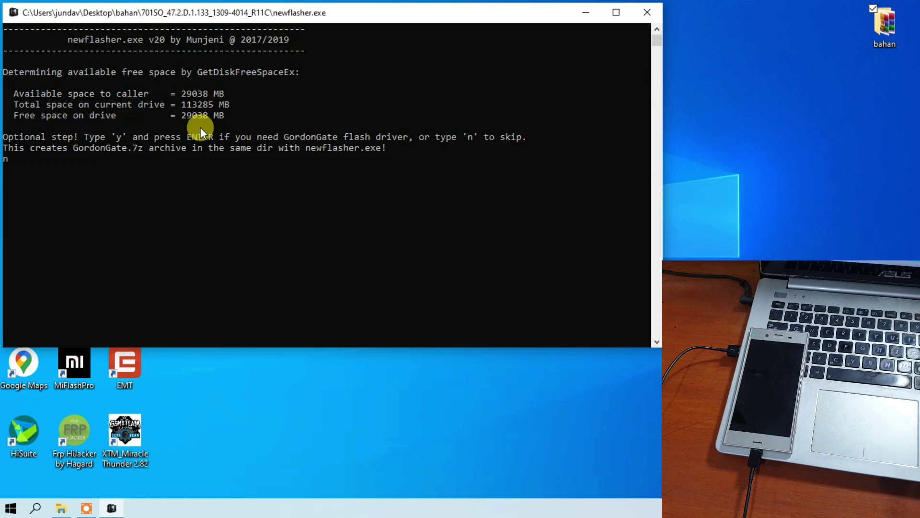
pyautogui.press('Return')
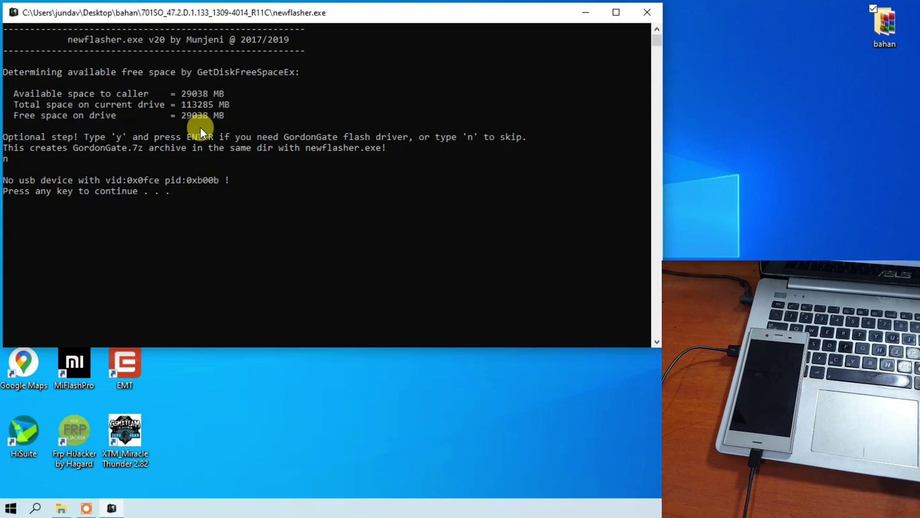
pyautogui.press('Return')
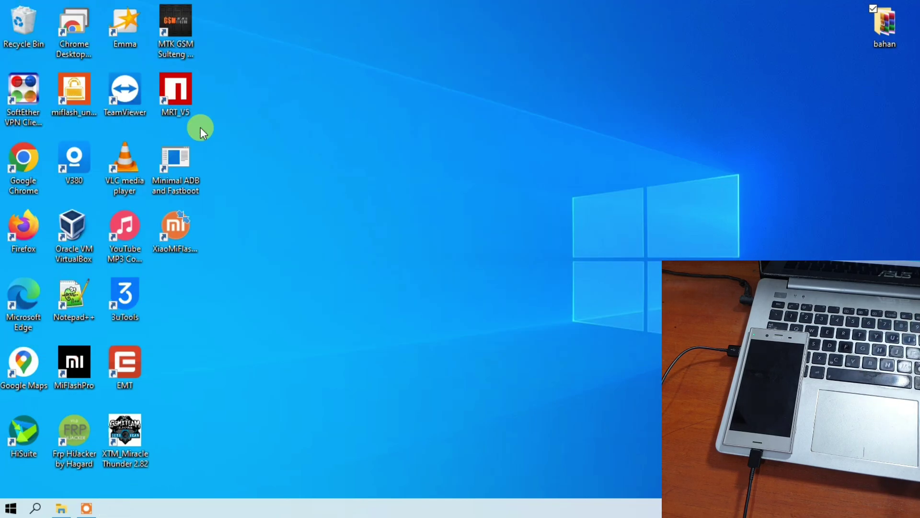
# Run newflasher.exe again from the firmware folder and answer n to the GordonGate driver question.
pyautogui.click(61, 510)
pyautogui.doubleClick(185, 151)
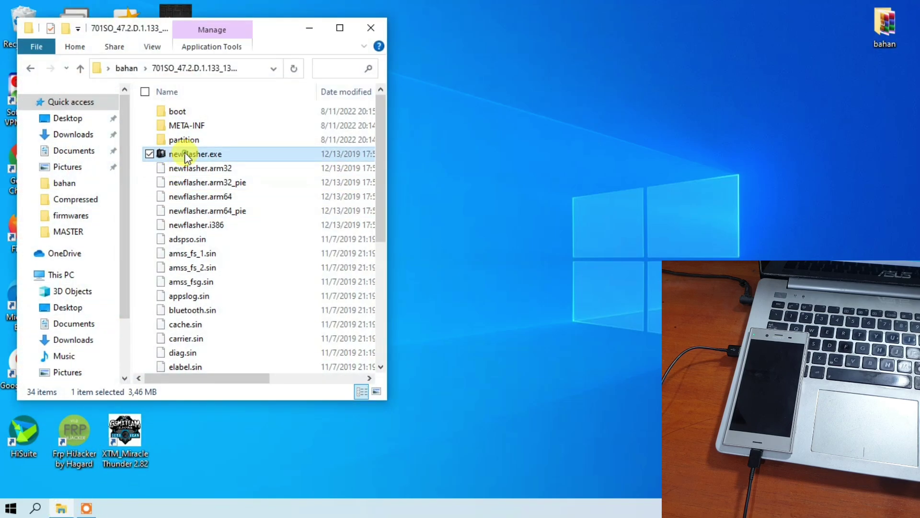
pyautogui.moveTo(209, 70); pyautogui.dragTo(153, 17)
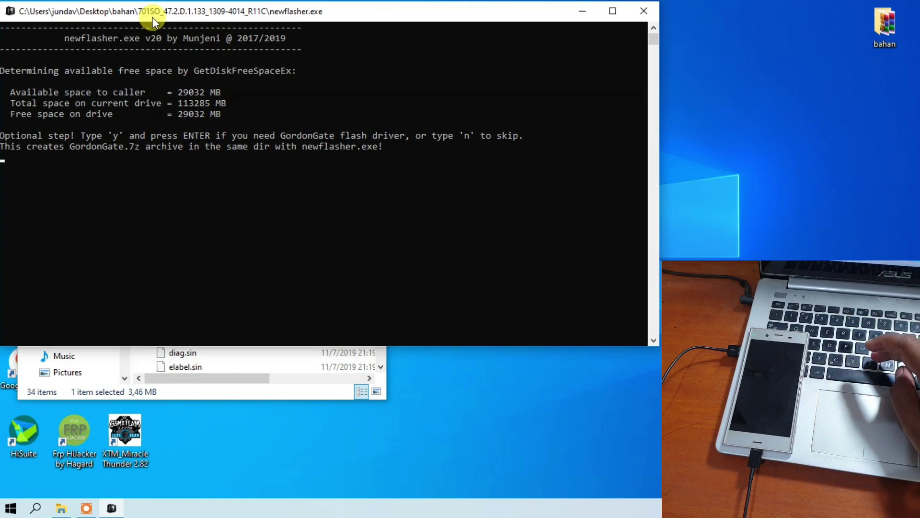
pyautogui.write('n')
pyautogui.press('Return')
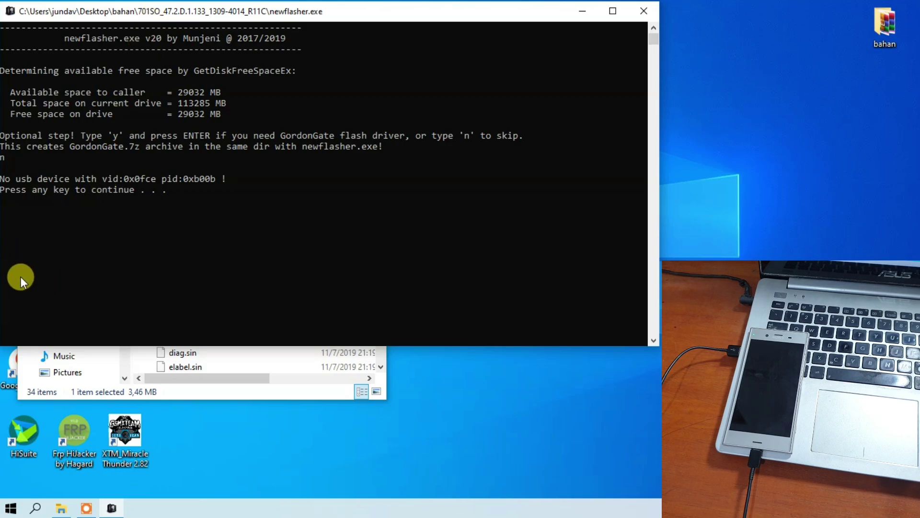
# Check the USB device message in the newflasher console and close the console.
pyautogui.click(29, 185)
pyautogui.click(56, 179)
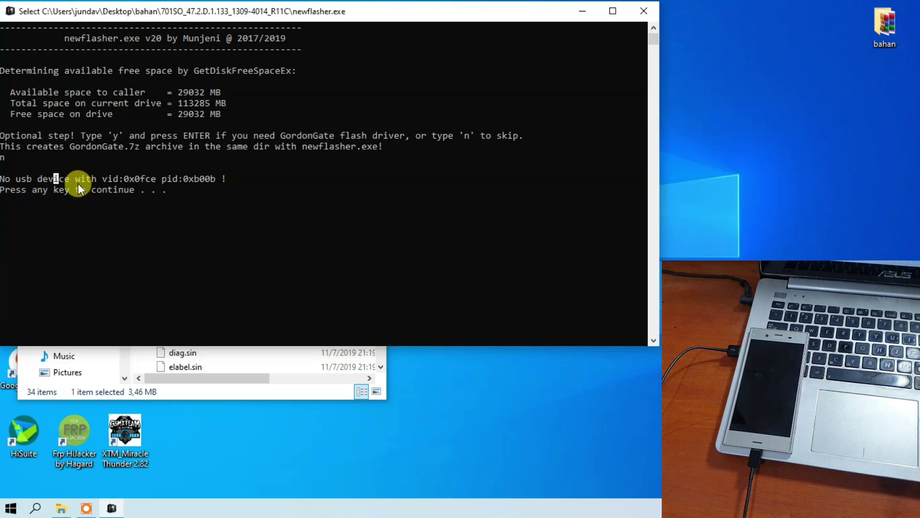
pyautogui.moveTo(4, 179); pyautogui.dragTo(237, 179)
pyautogui.click(228, 199)
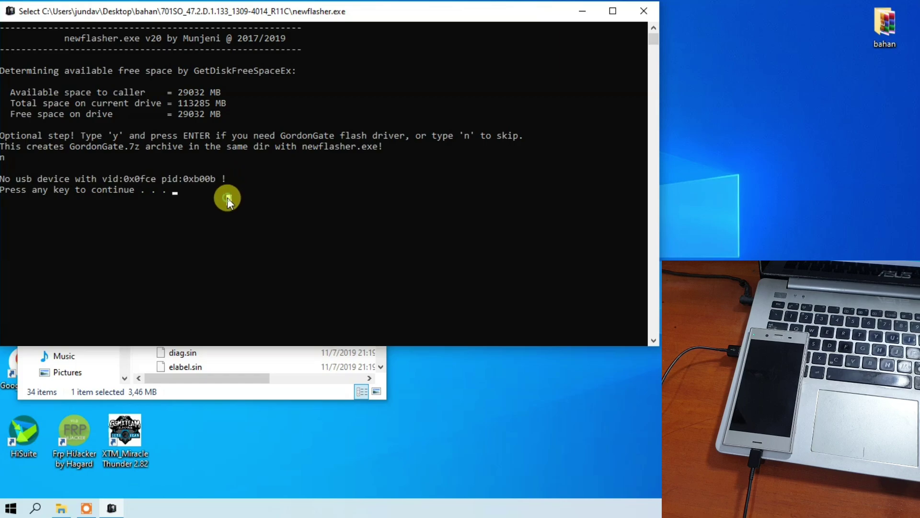
pyautogui.click(643, 14)
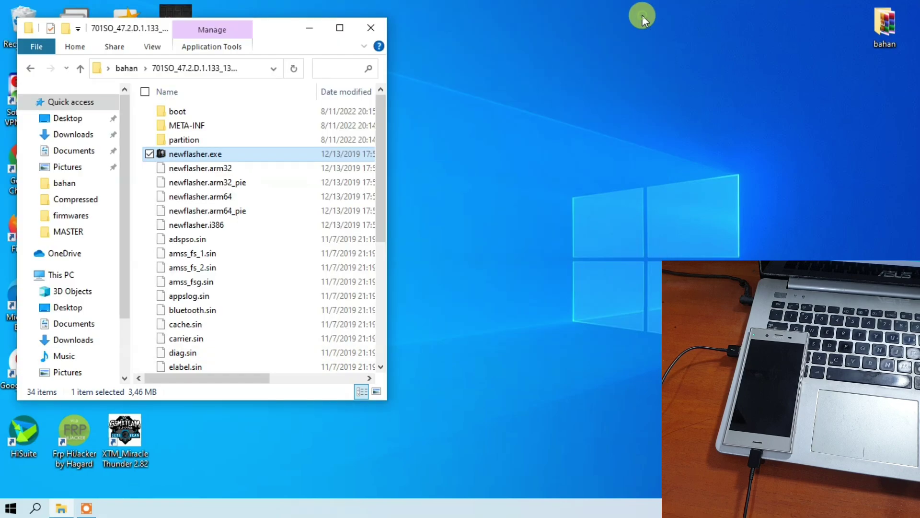
# Return to the bahan folder and open the Flashtool-drivers.rar archive.
pyautogui.click(240, 211)
pyautogui.click(31, 69)
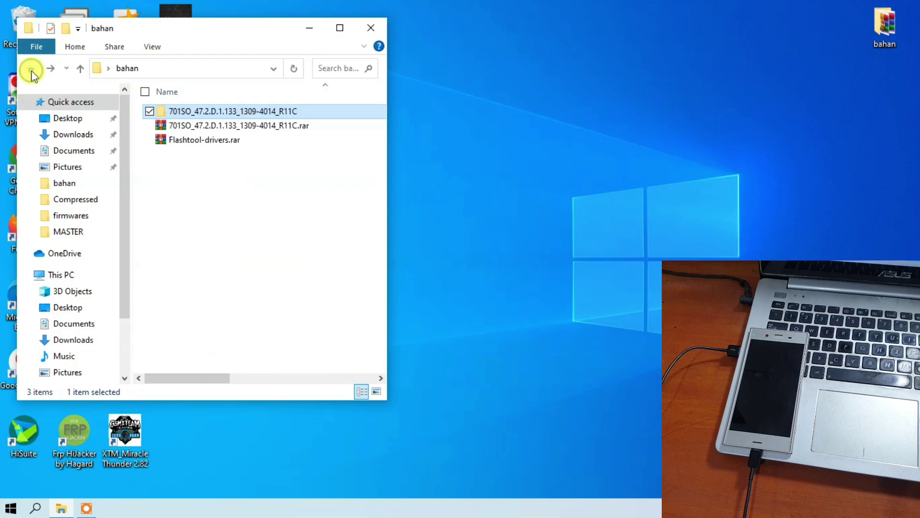
pyautogui.click(193, 215)
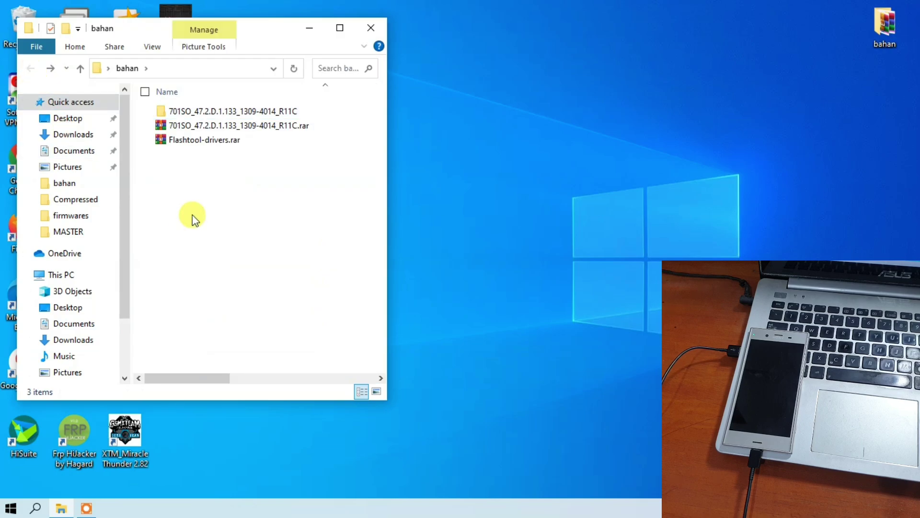
pyautogui.doubleClick(197, 140)
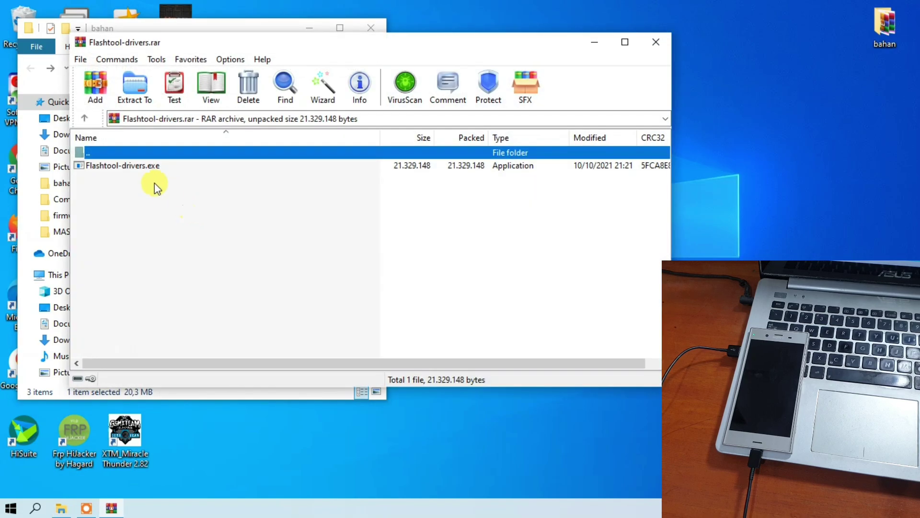
# Run Flashtool-drivers.exe from the archive, minimize the archive window, and advance the driver pack setup to component selection.
pyautogui.click(139, 168)
pyautogui.doubleClick(139, 168)
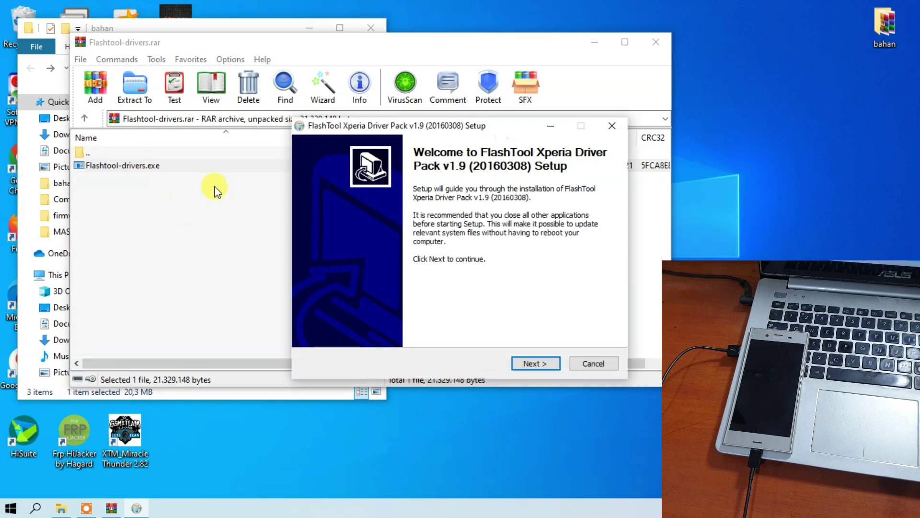
pyautogui.click(594, 42)
pyautogui.moveTo(495, 125); pyautogui.dragTo(241, 68)
pyautogui.click(281, 309)
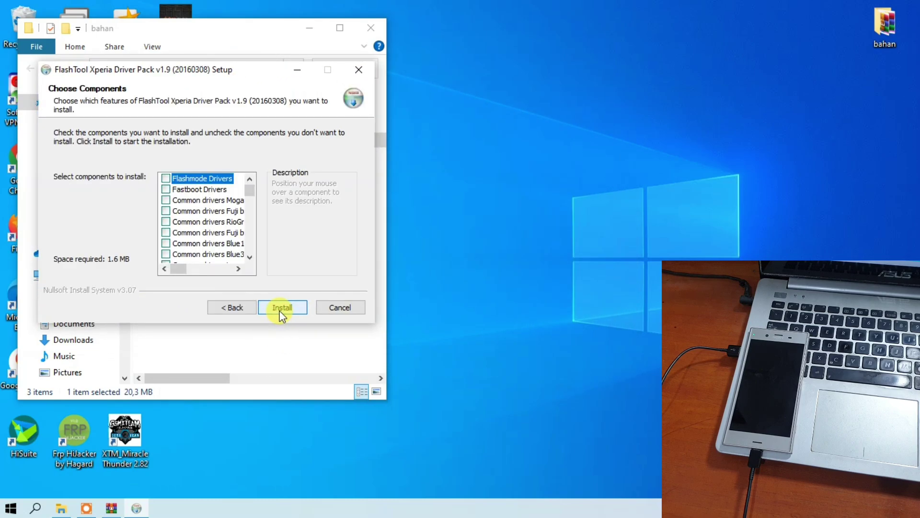
# Select the Flashmode Drivers and Fastboot Drivers components and install them.
pyautogui.click(166, 178)
pyautogui.click(165, 189)
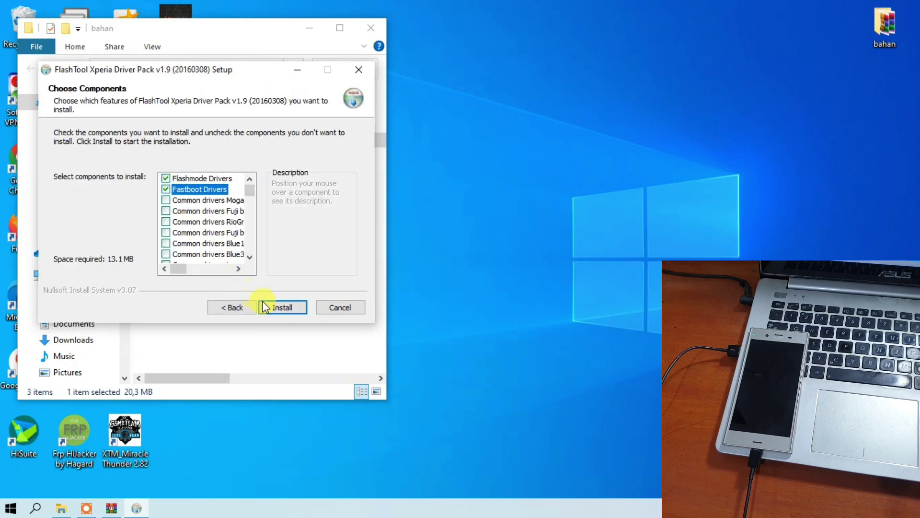
pyautogui.click(274, 308)
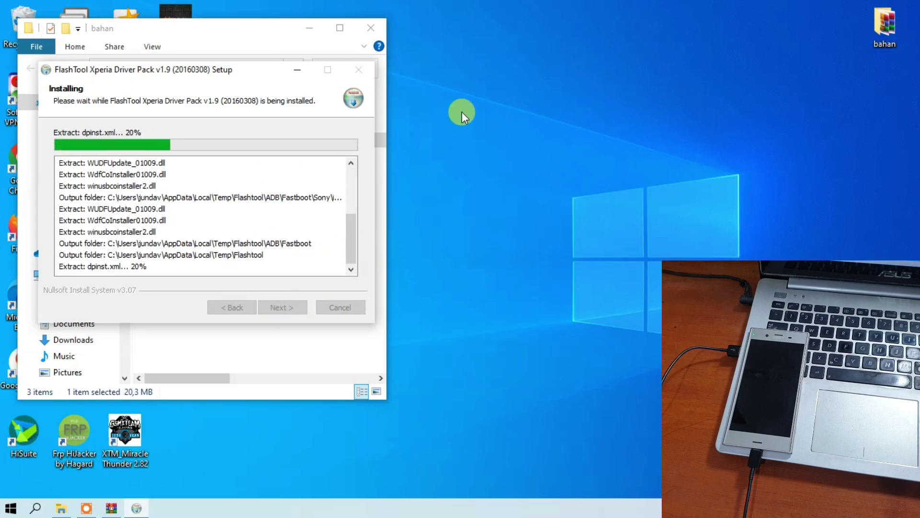
pyautogui.moveTo(223, 68); pyautogui.dragTo(209, 154)
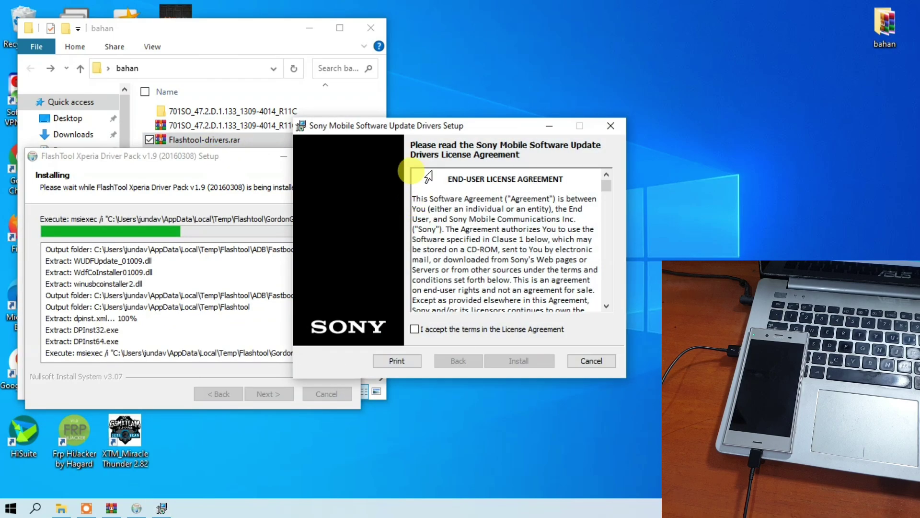
# Accept the Sony Mobile Software Update Drivers license agreement, install the drivers, and finish that setup wizard.
pyautogui.moveTo(435, 124); pyautogui.dragTo(205, 119)
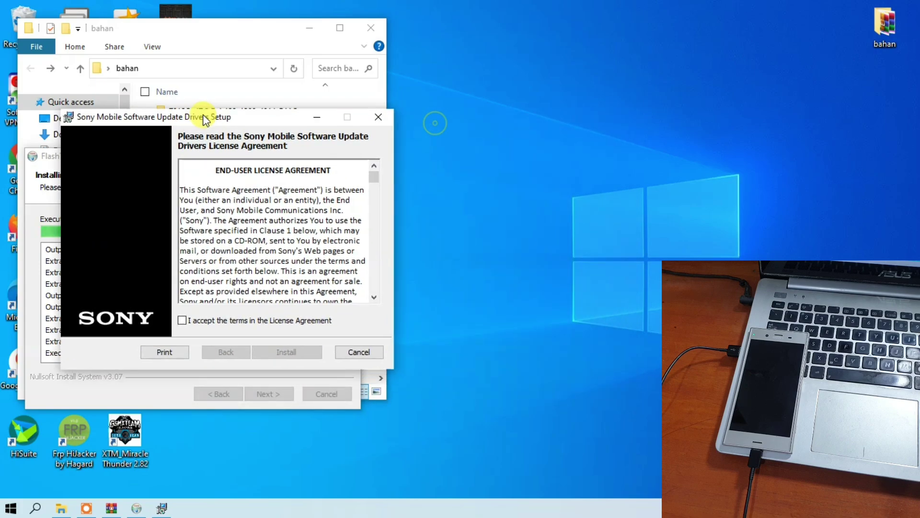
pyautogui.click(183, 320)
pyautogui.click(298, 354)
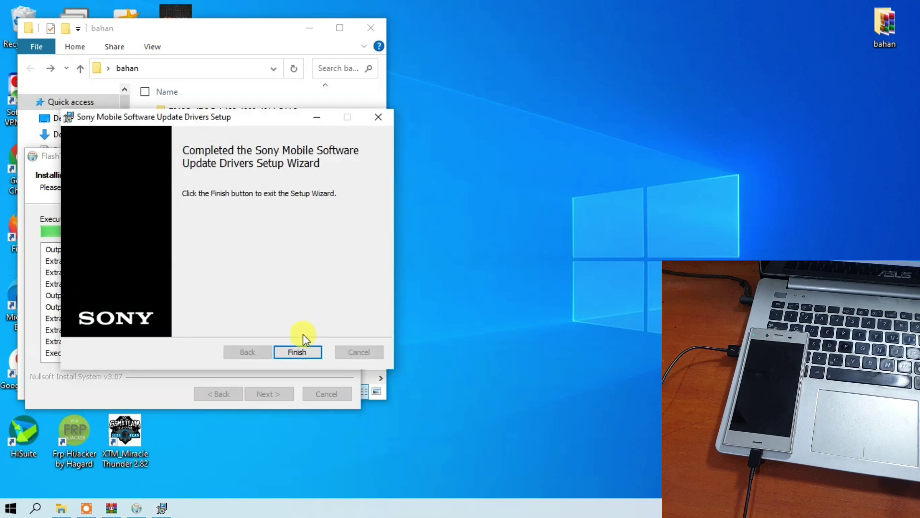
pyautogui.click(295, 352)
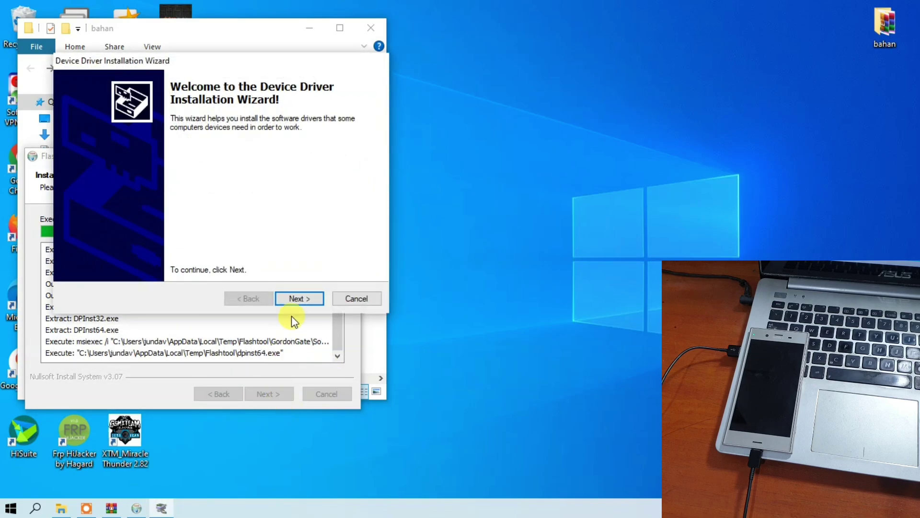
# Complete the Device Driver Installation Wizard and finish the FlashTool Xperia Driver Pack setup.
pyautogui.click(299, 302)
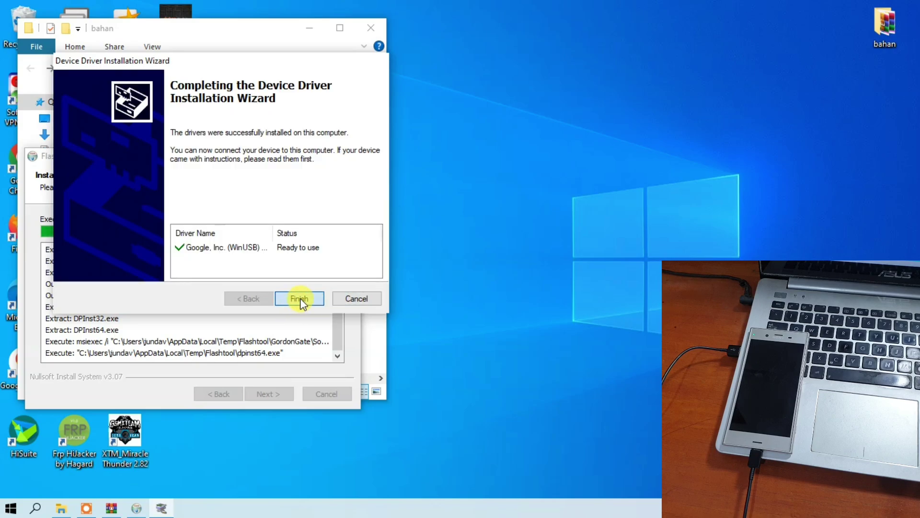
pyautogui.click(300, 299)
pyautogui.click(267, 394)
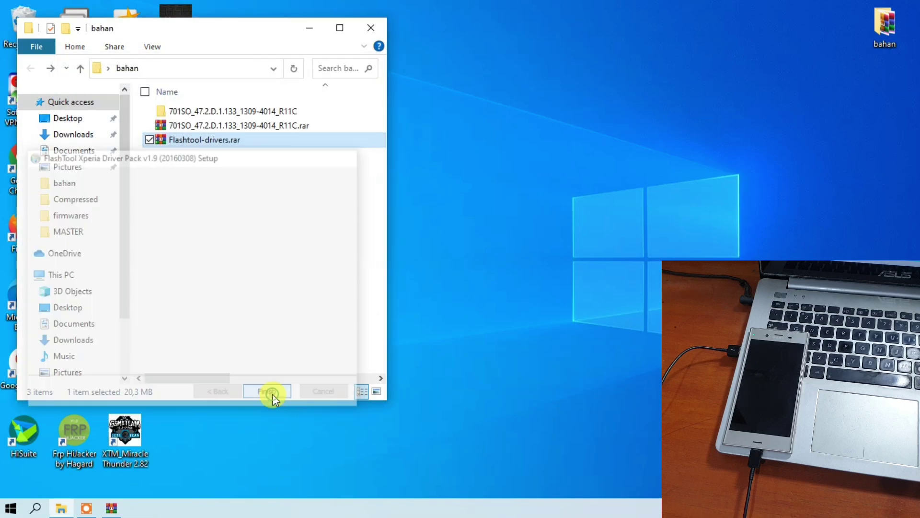
pyautogui.click(242, 272)
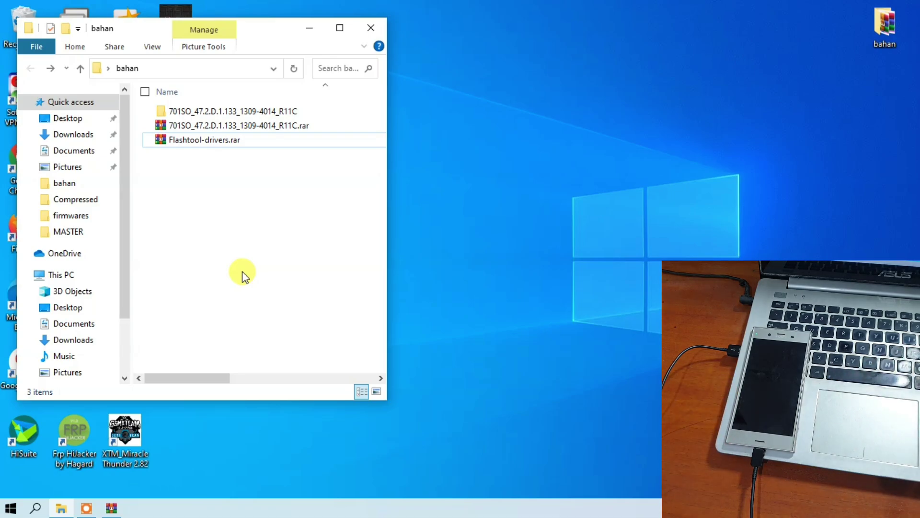
# Open Device Manager, check the entry under SOMC Flash Device, and minimize the window.
pyautogui.click(35, 507)
pyautogui.write('de')
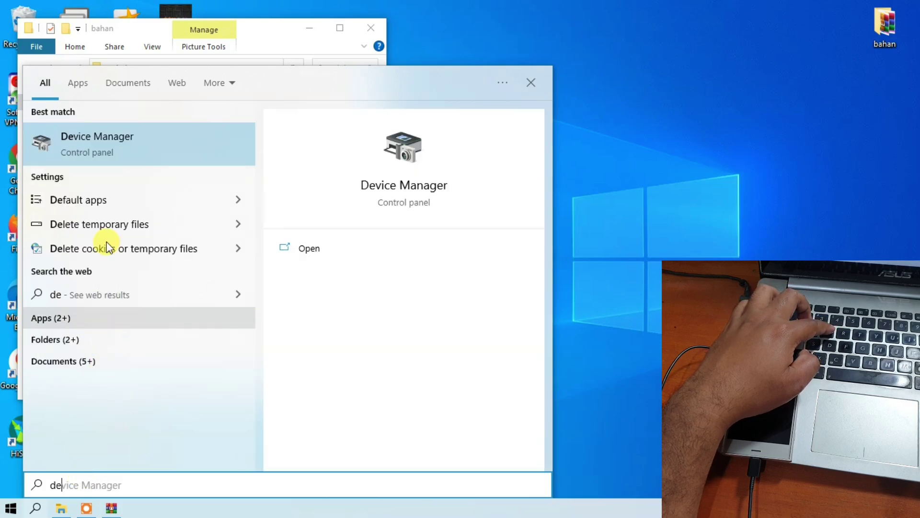
pyautogui.click(99, 144)
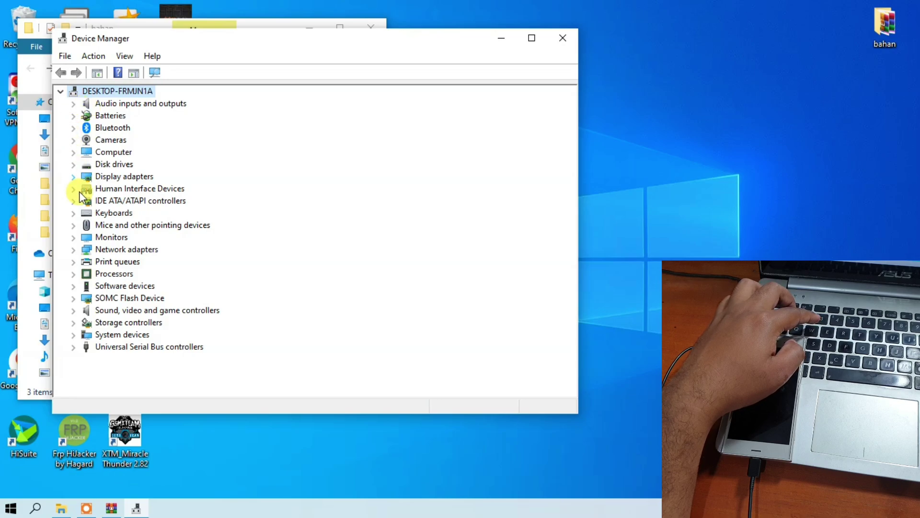
pyautogui.click(74, 298)
pyautogui.click(131, 310)
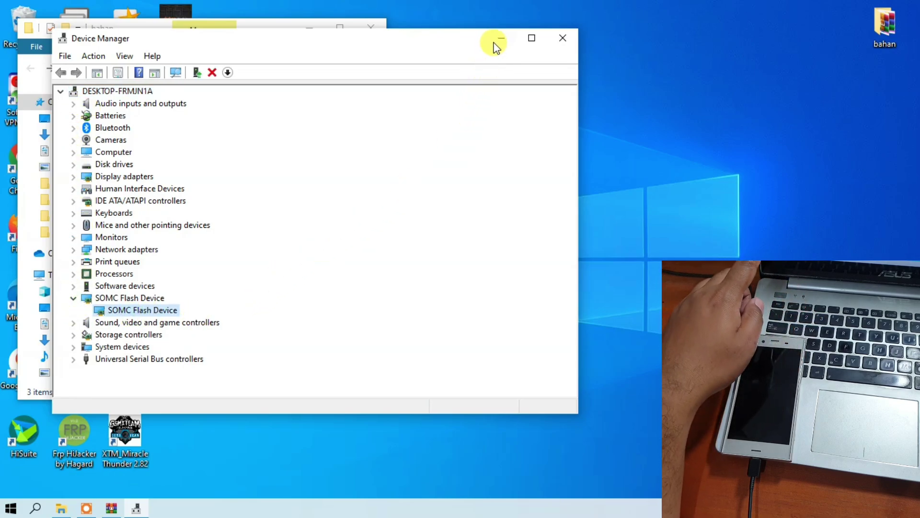
pyautogui.moveTo(443, 44); pyautogui.dragTo(413, 102)
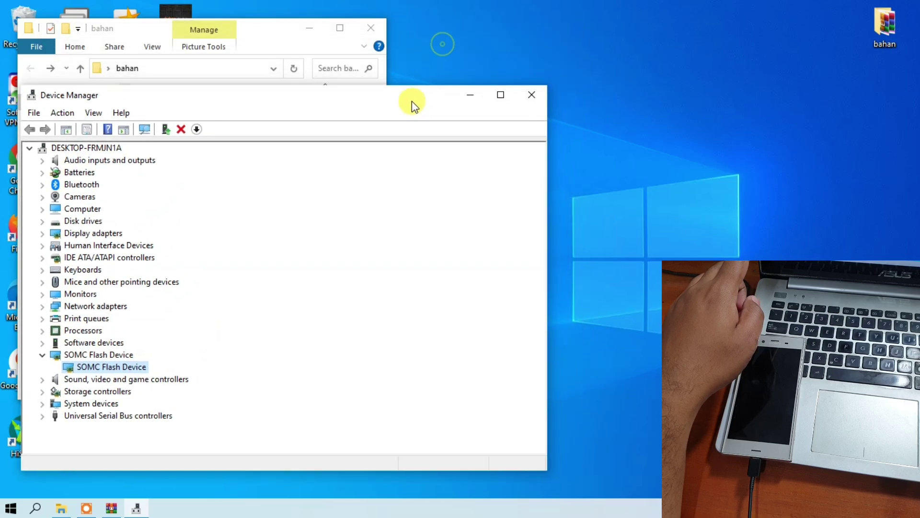
pyautogui.click(468, 96)
# Run newflasher.exe from the 701SO_47.2.D.1.133_1309-4014_R11C folder and answer n to the GordonGate flash driver question.
pyautogui.doubleClick(197, 110)
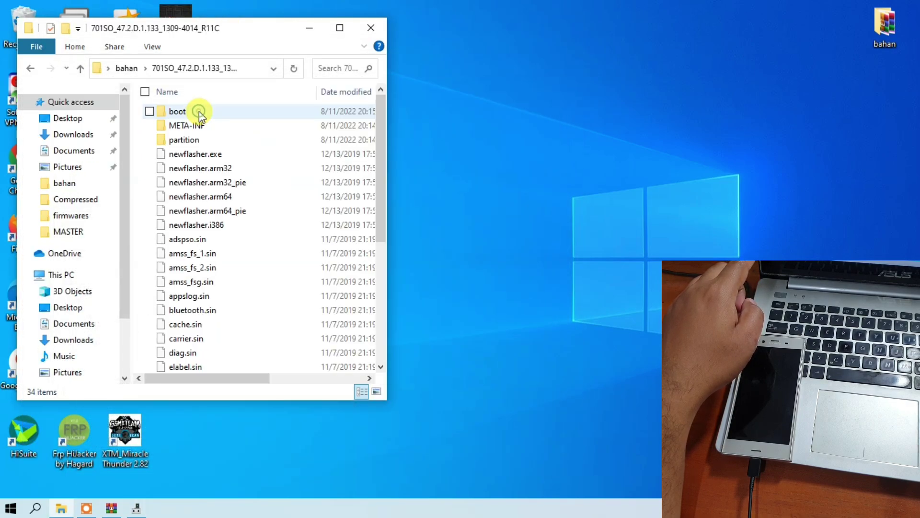
pyautogui.doubleClick(196, 154)
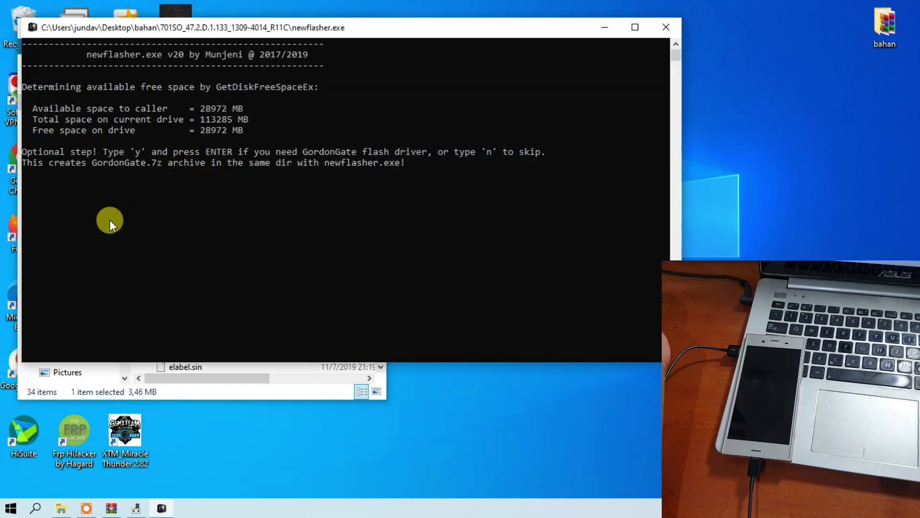
pyautogui.write('n')
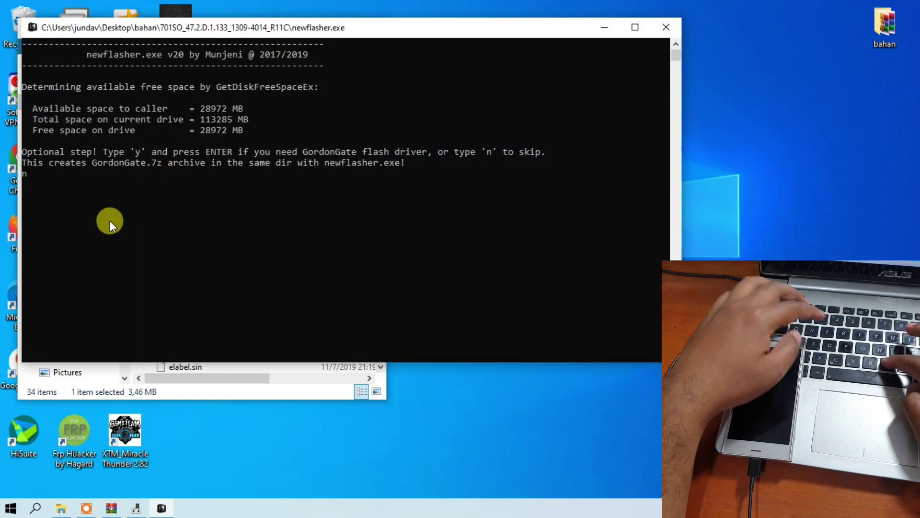
pyautogui.press('Return')
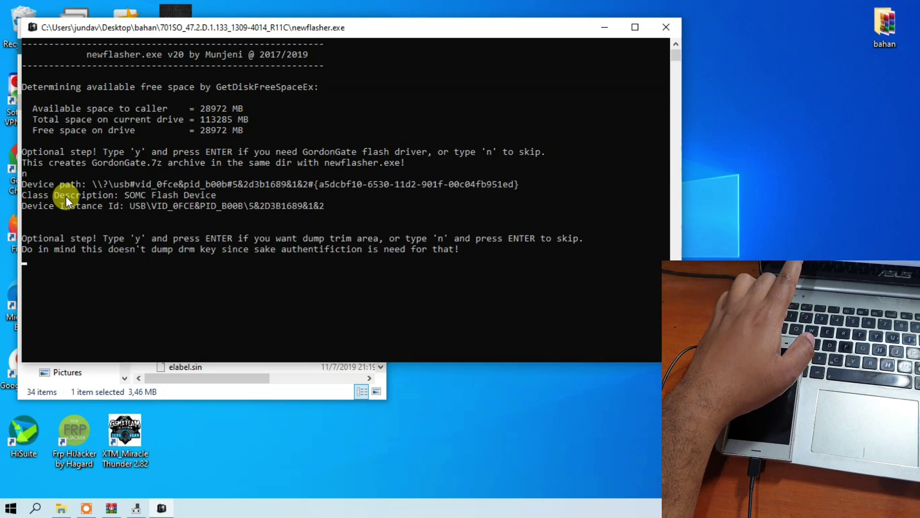
# Highlight the device path line in the newflasher console to examine the detected phone, and clear the highlight.
pyautogui.click(28, 184)
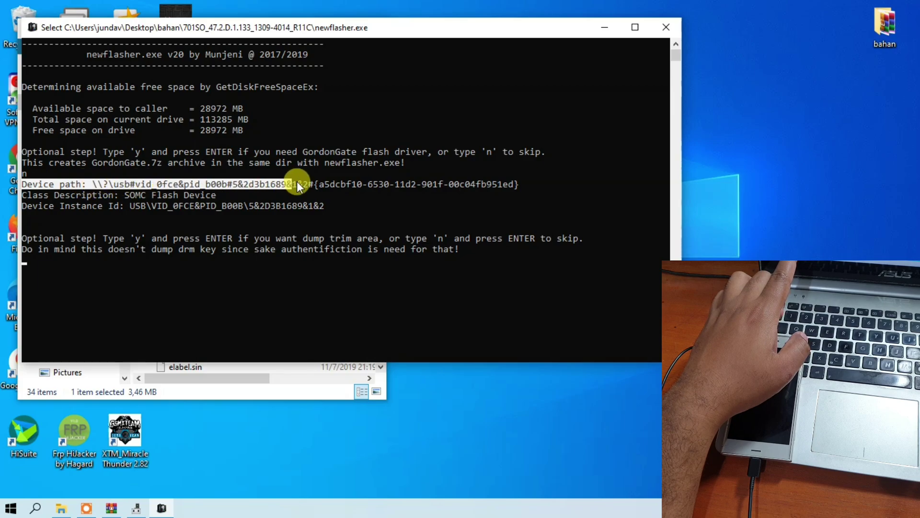
pyautogui.moveTo(463, 182); pyautogui.dragTo(523, 186)
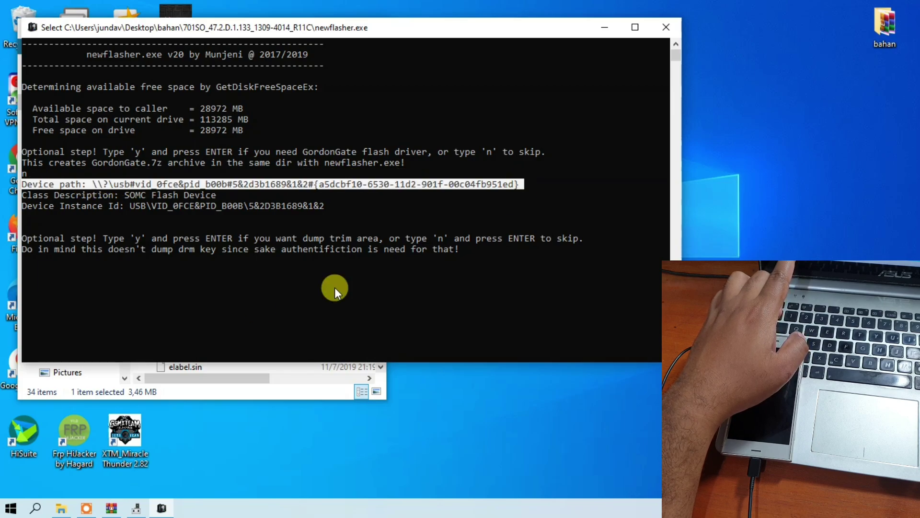
pyautogui.click(36, 262)
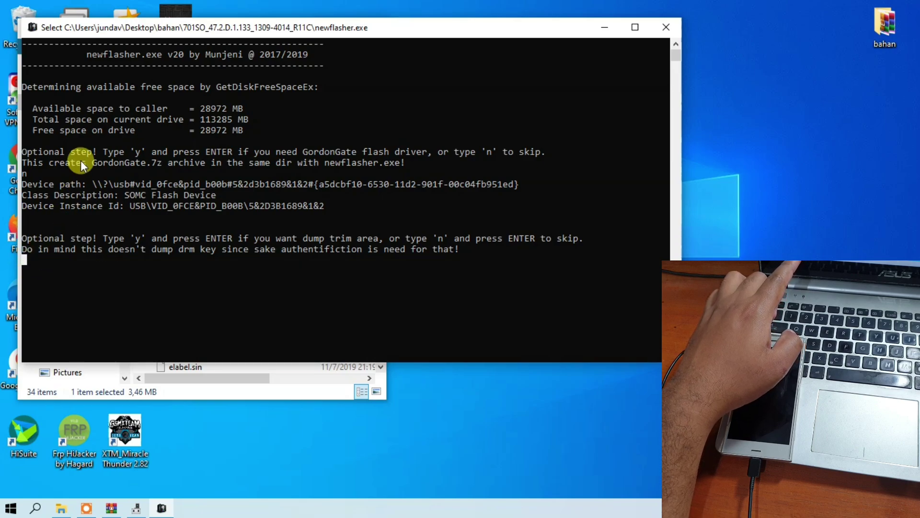
# Flash the firmware, answering n to newflasher's trim area dump, boot slot flashing and persist partition questions.
pyautogui.write('n')
pyautogui.press('Return')
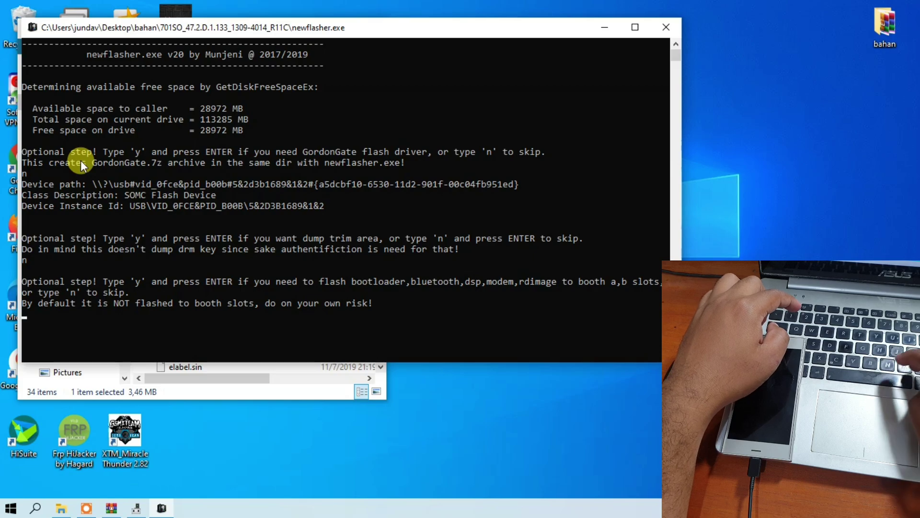
pyautogui.write('n')
pyautogui.press('Return')
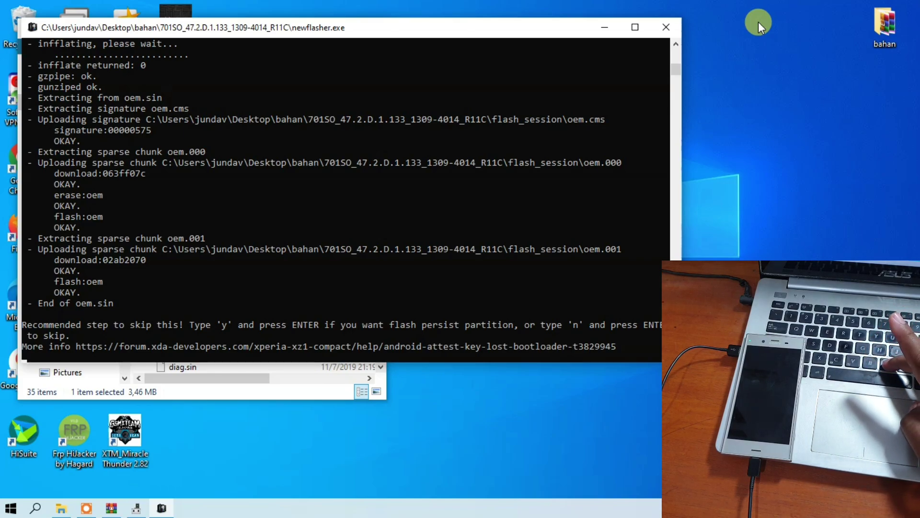
pyautogui.write('n')
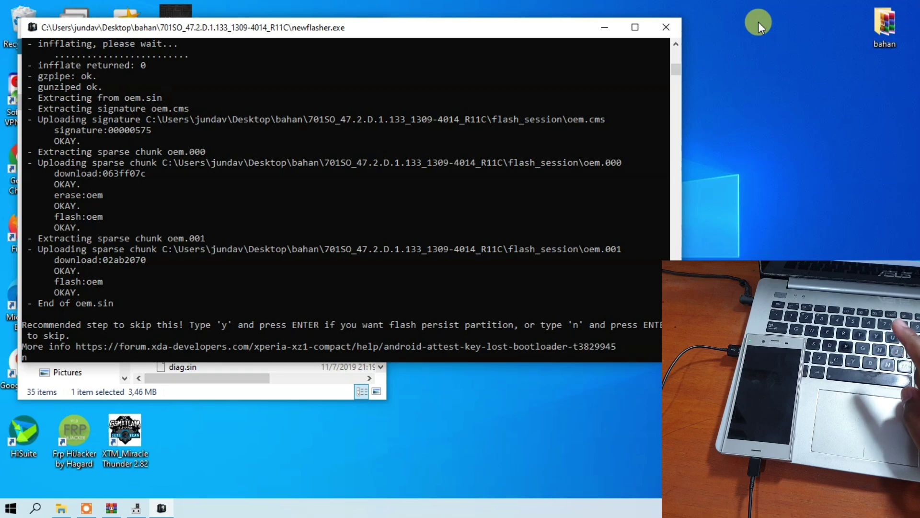
pyautogui.press('Return')
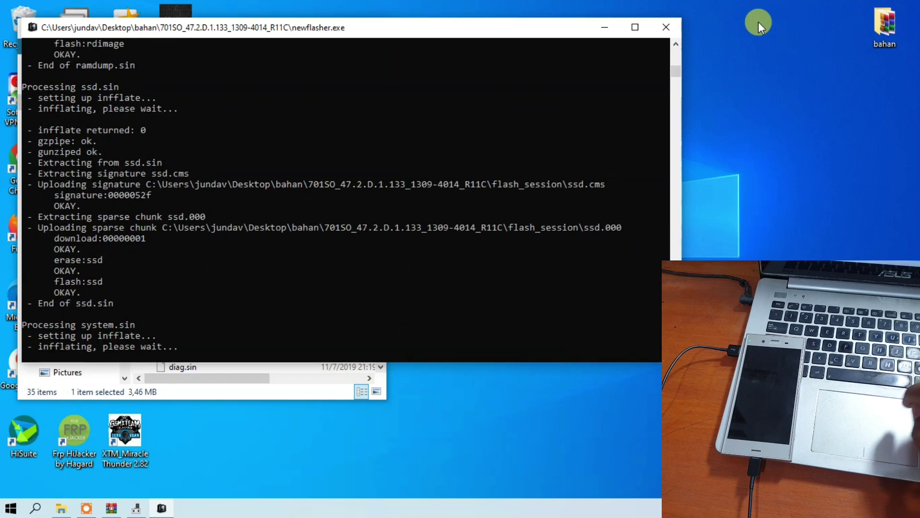